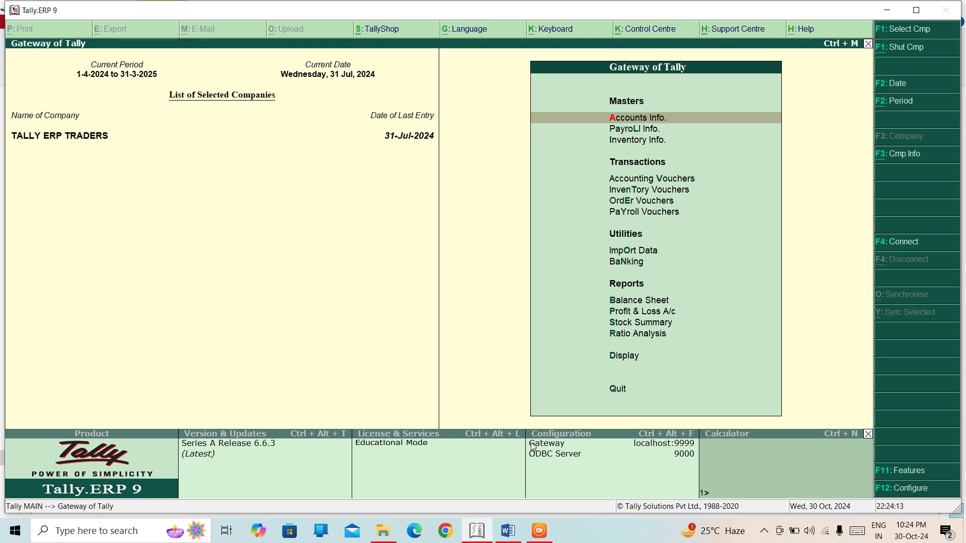
Switch to the TALLY ERP 9 NOTES document in Word and add blank lines below the "THE SERVICES PROVISION DATE" bullet
click(508, 532)
click(487, 309)
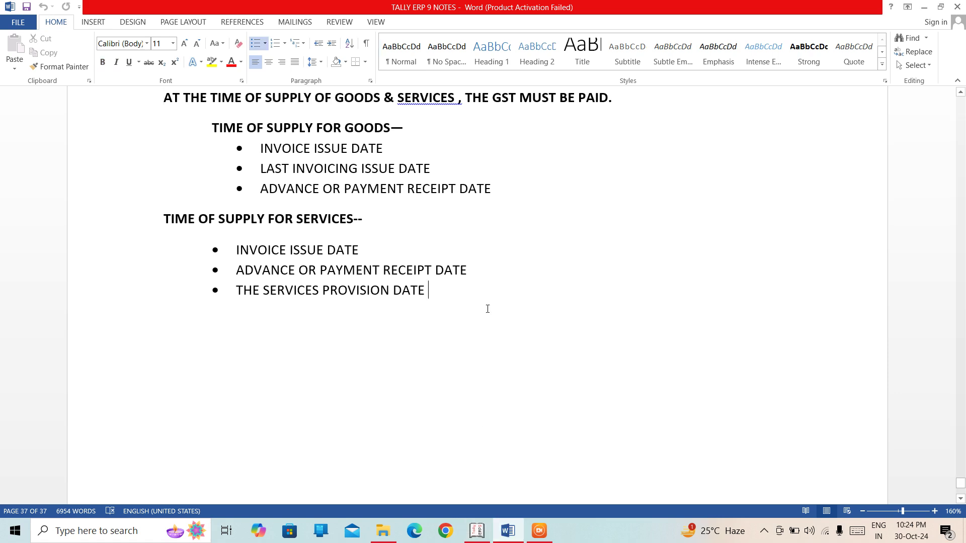
key(Down)
key(Down)
key(Down)
key(Down)
key(Return)
key(Return)
key(Return)
key(Return)
key(Return)
key(Return)
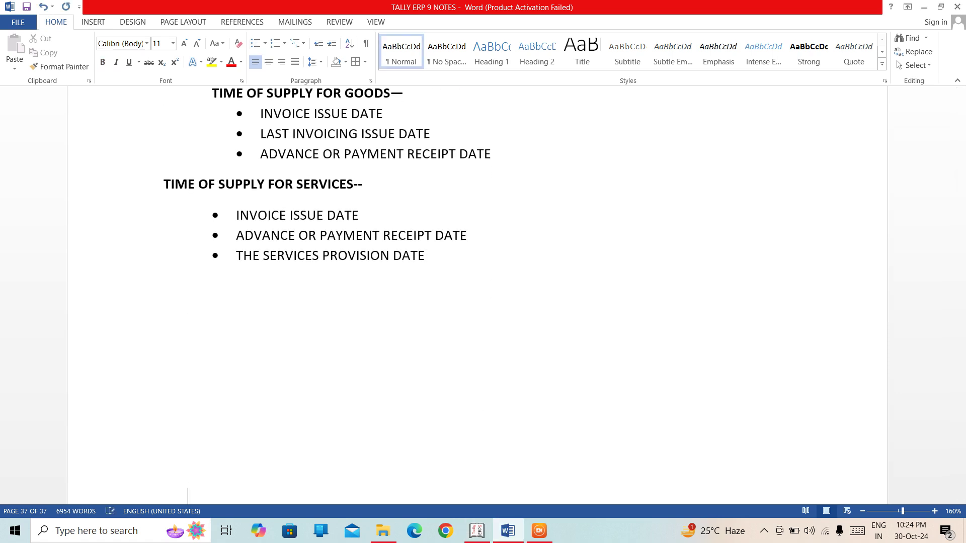
key(Up)
key(Up)
key(Up)
key(Up)
key(Up)
key(Up)
key(Up)
key(Up)
key(Up)
key(Up)
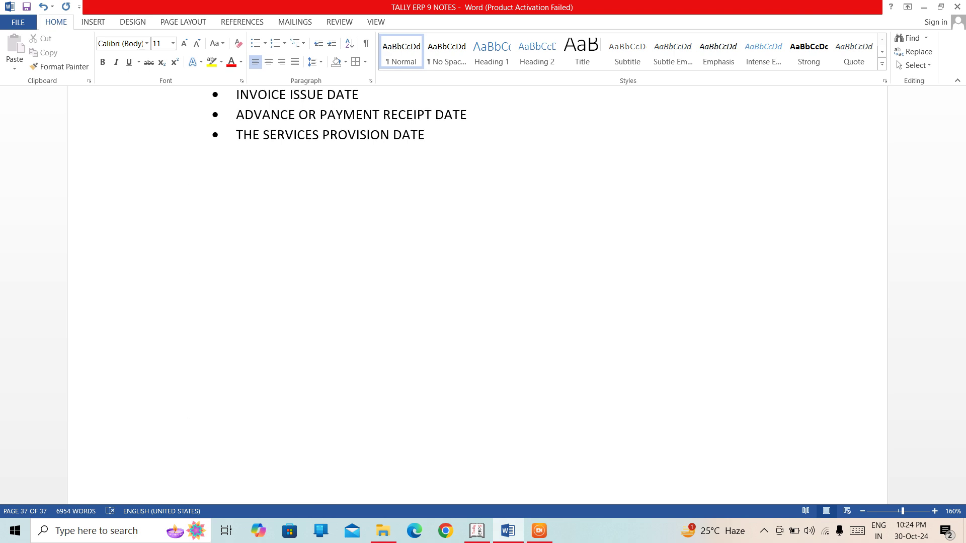
Add the bold, underlined and centred heading "VALUE OF SUPPLY" below the services bullet list
key(ctrl+b)
key(ctrl+u)
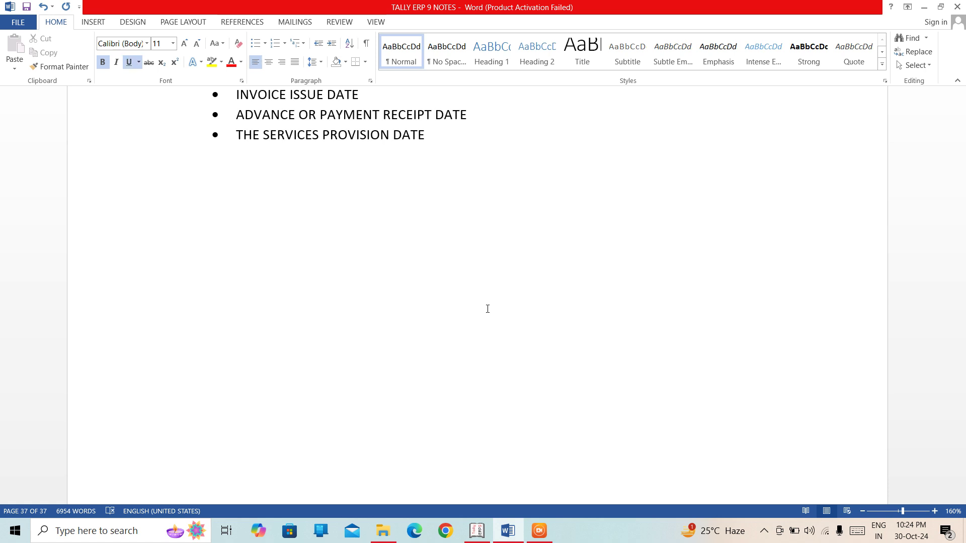
text(VA)
key(ctrl+e)
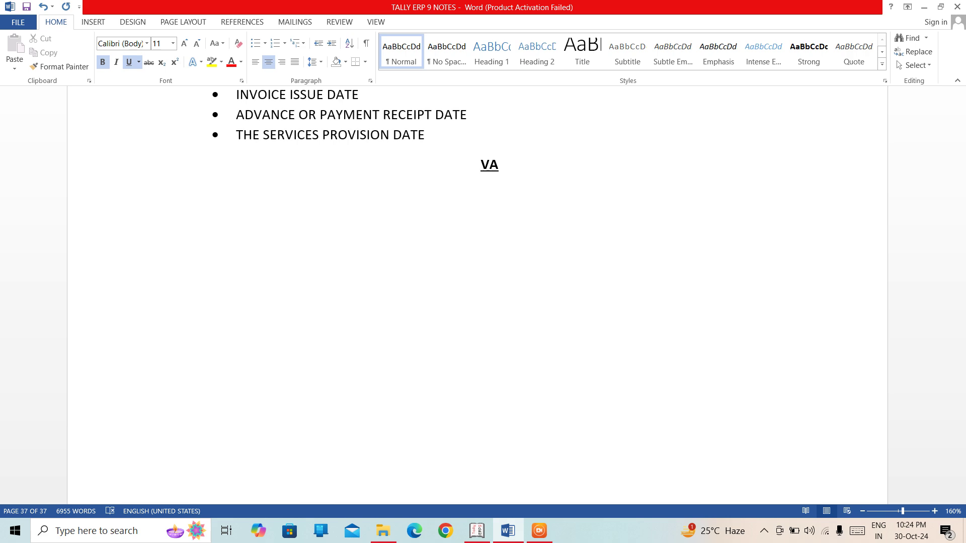
text(UE O)
key(BackSpace)
key(BackSpace)
key(BackSpace)
key(BackSpace)
text(LAUE)
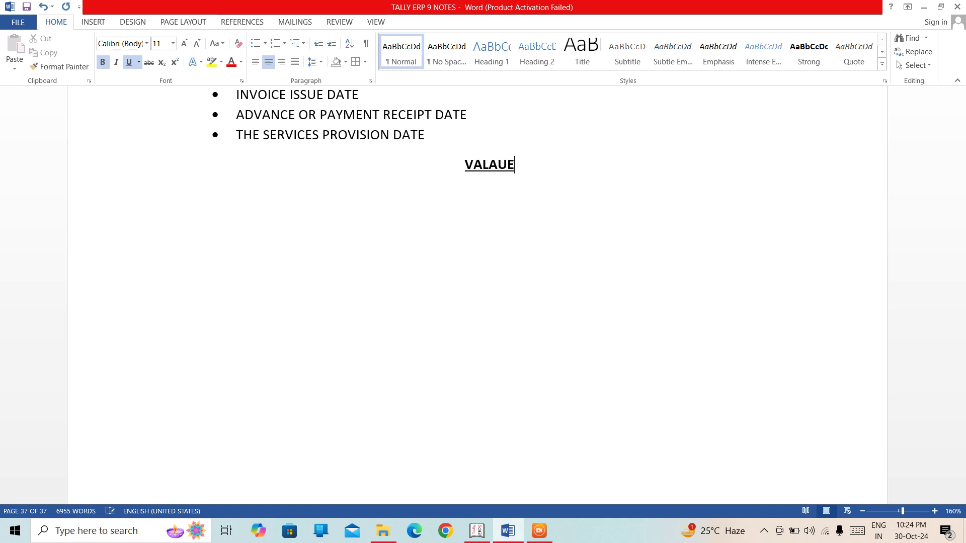
key(BackSpace)
key(BackSpace)
key(BackSpace)
text(UE OF S)
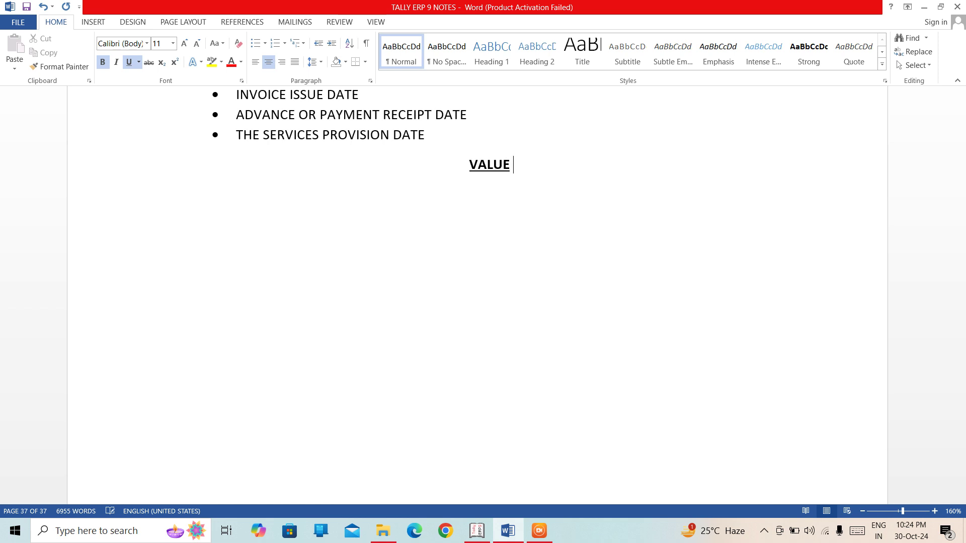
text(UPPLY)
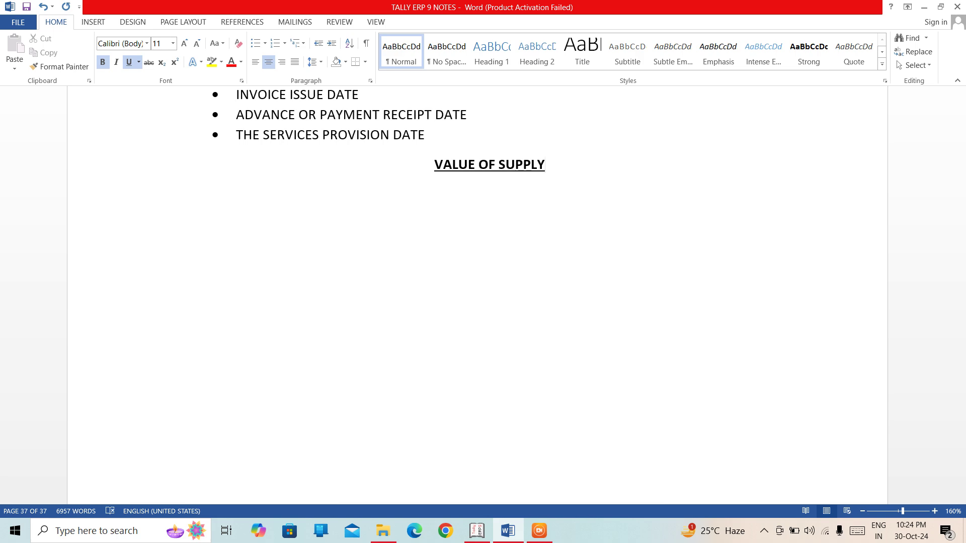
Below the heading, write "THE AMOUNT OF MONEY THAT THE SELLER COLLECTS FOR THE GOODS & SERVICES THAT HE SUPPLIES IS CONSIDERED AS THE VALUE OF SUPPLY."
key(Down)
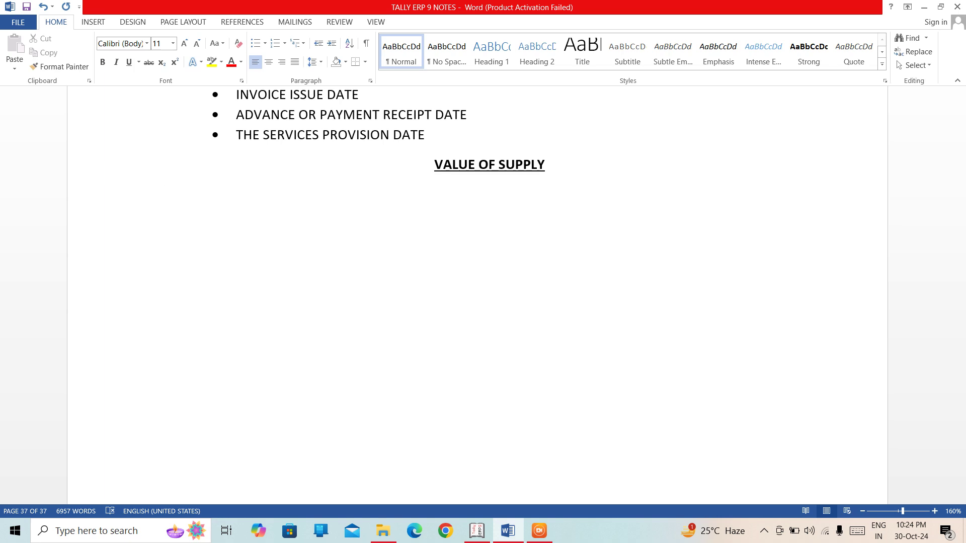
text(THE AMOUNT )
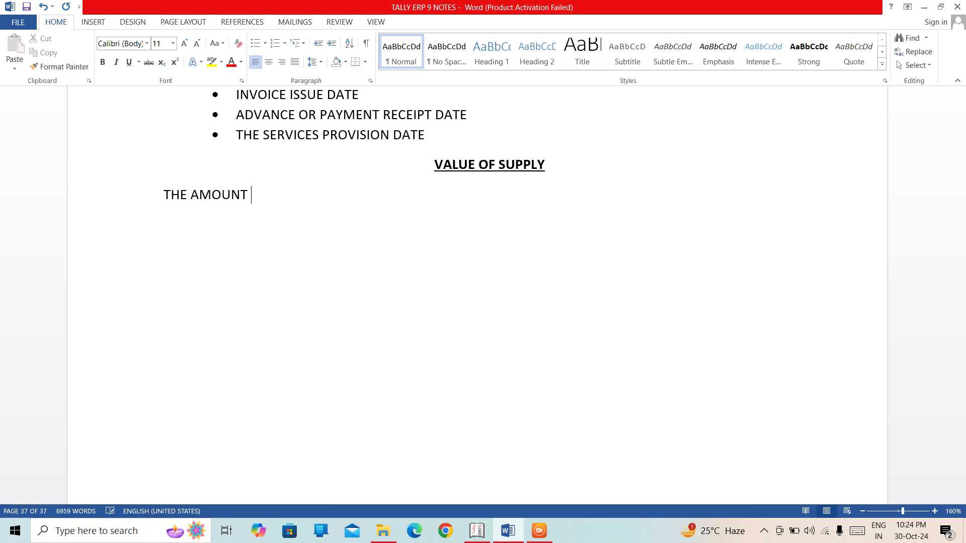
text(OF MONEY)
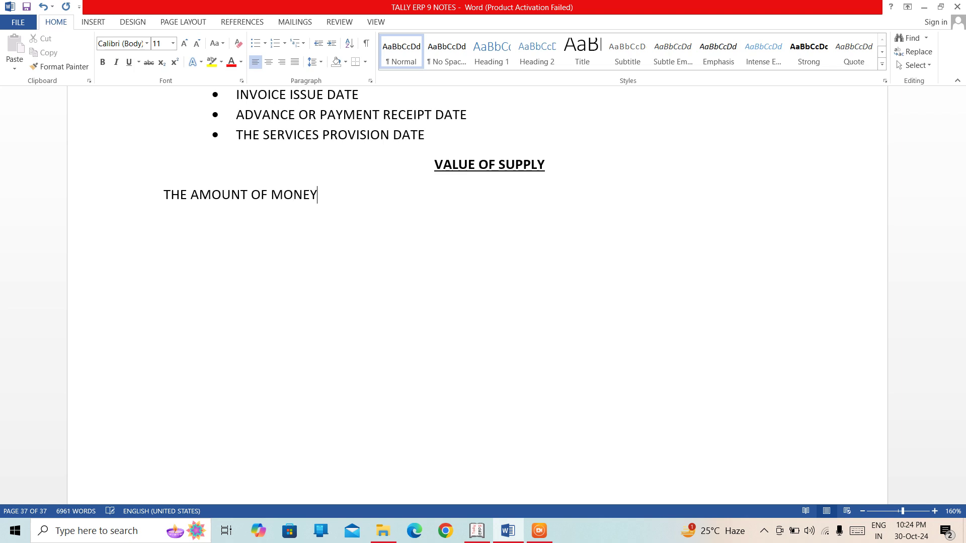
text( THAT THE SELLER)
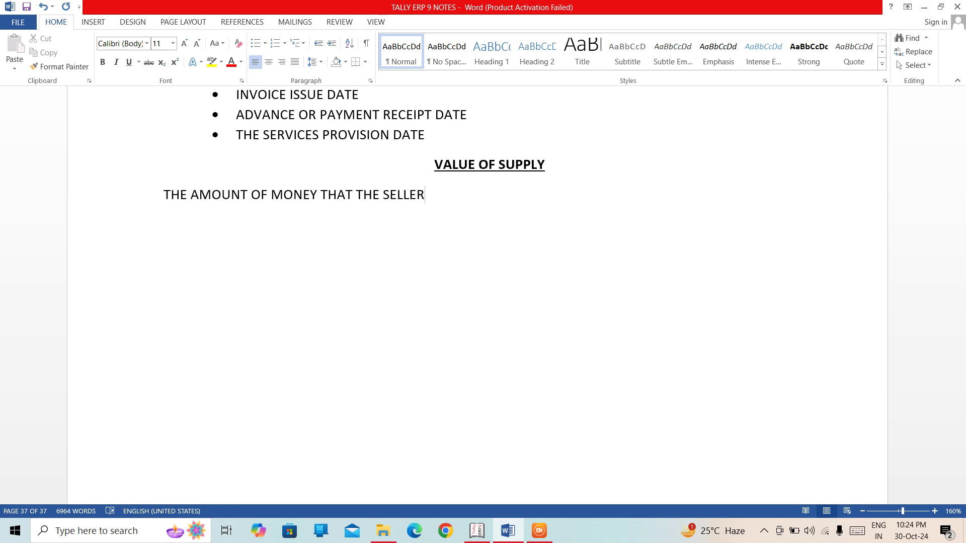
text( COLLECT)
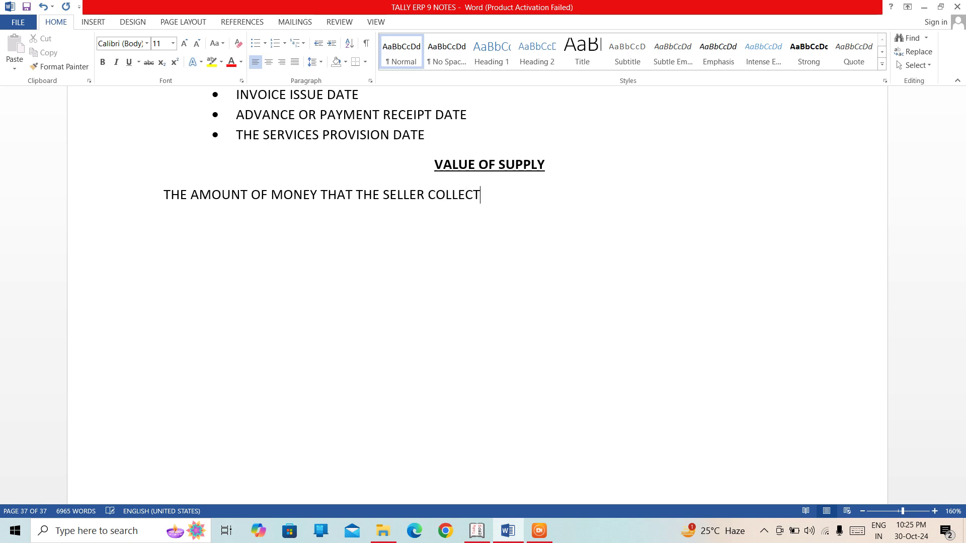
text(S FOR THE)
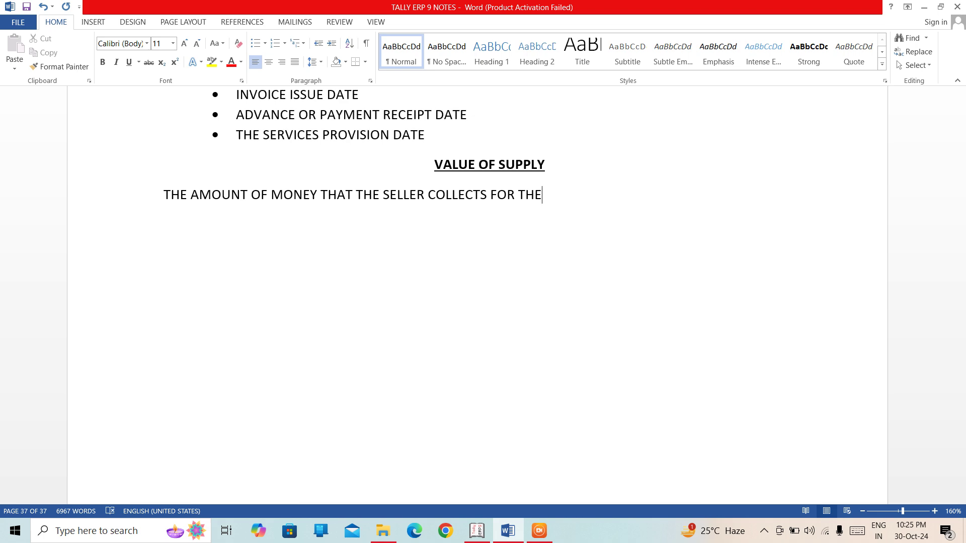
text( GOODS Z)
text(Z7)
key(BackSpace)
key(BackSpace)
key(BackSpace)
text(& SE)
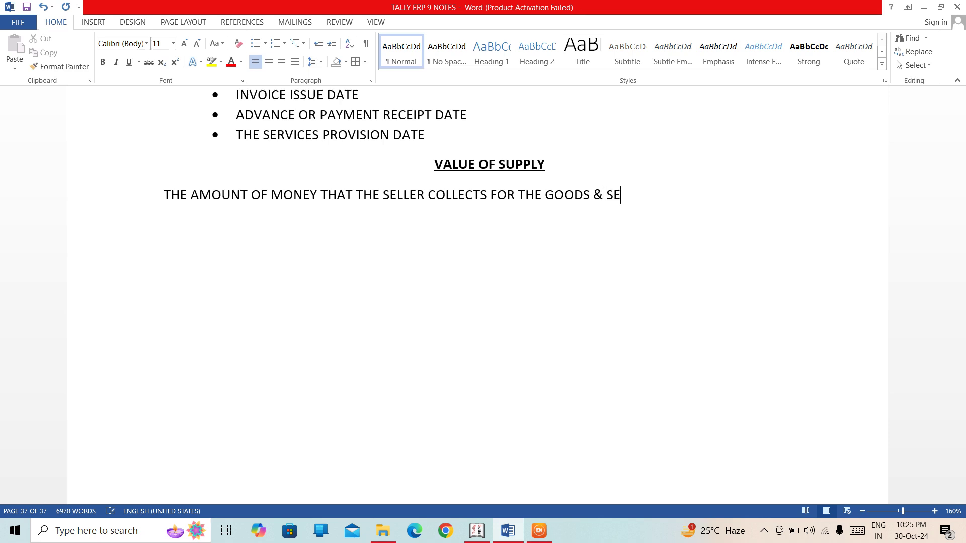
text(RVICES THAT HE)
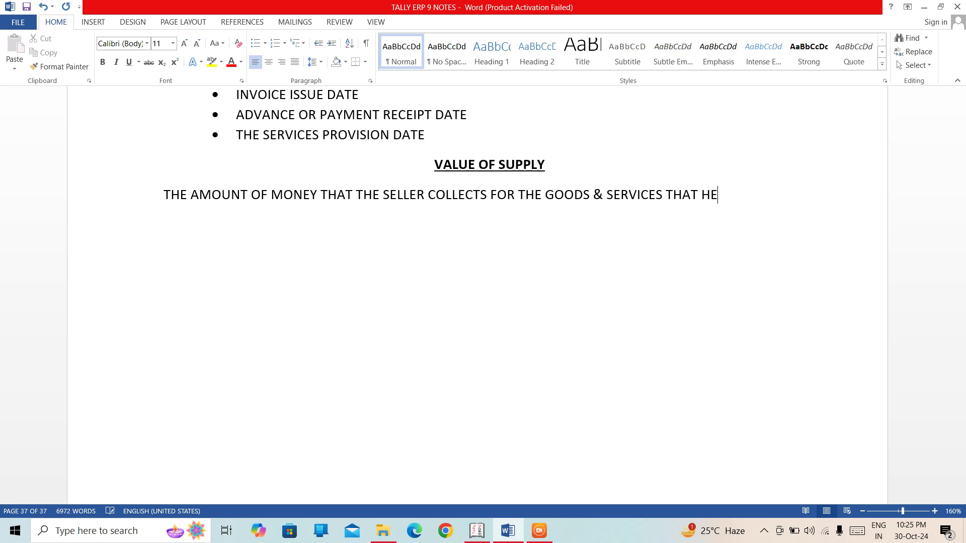
text( SUPPLIES IS CONS)
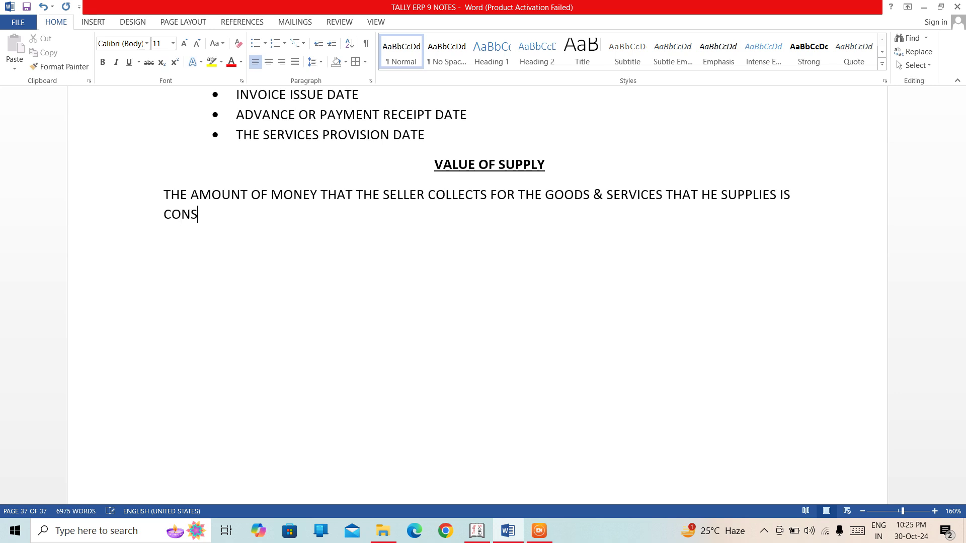
text(IDERED AS THE VALUE)
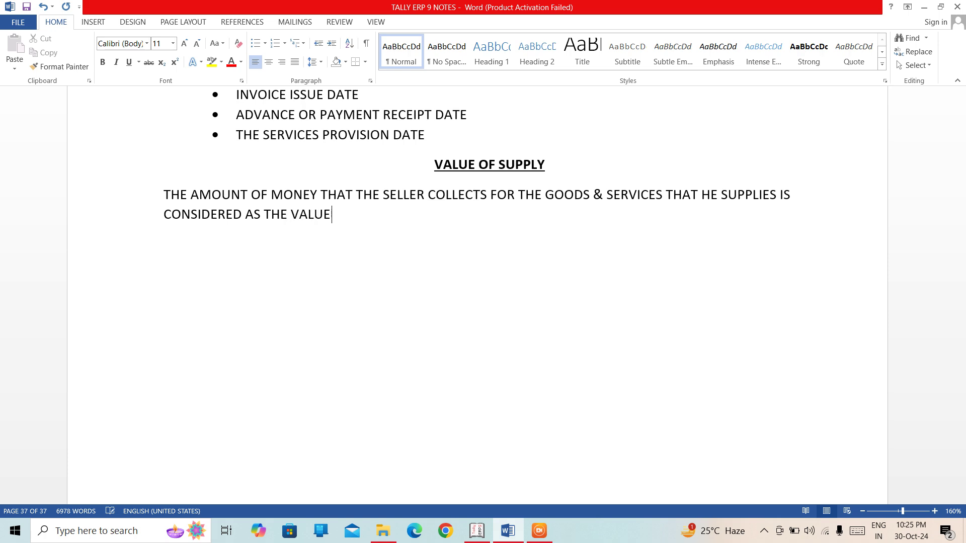
text( OF SUPPLY.)
Add an unindented paragraph below the definition reading "THE AMOUNT OF MONEY THAT A SELLER COLLCTS FROM THE BUYER= VALUE OF SUPPLY"
key(Return)
key(Tab)
key(BackSpace)
text(THE AMOU)
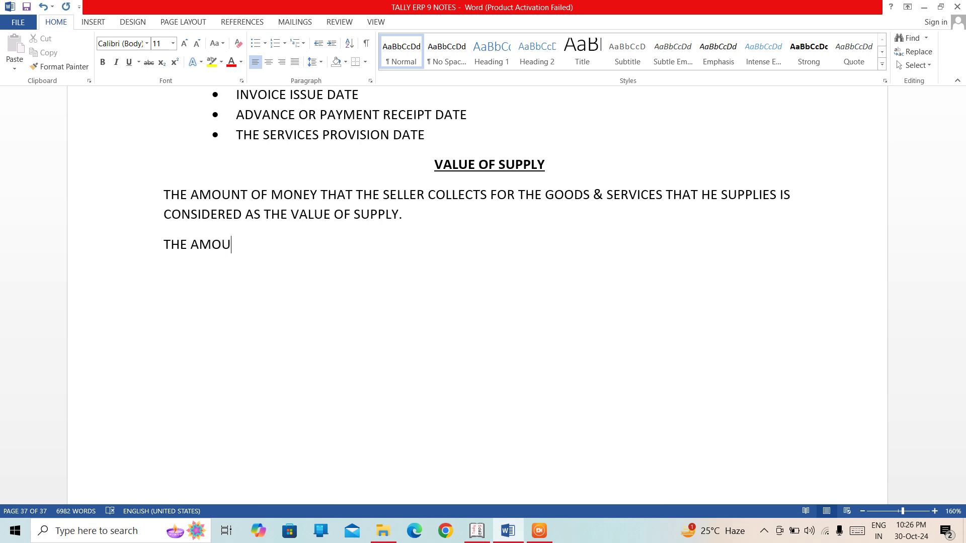
text(NT O)
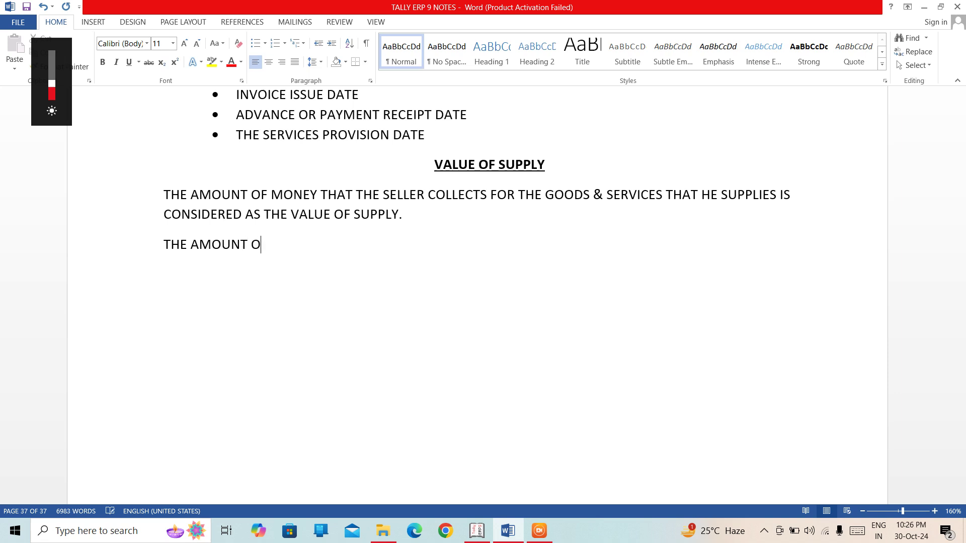
text(F MONEY)
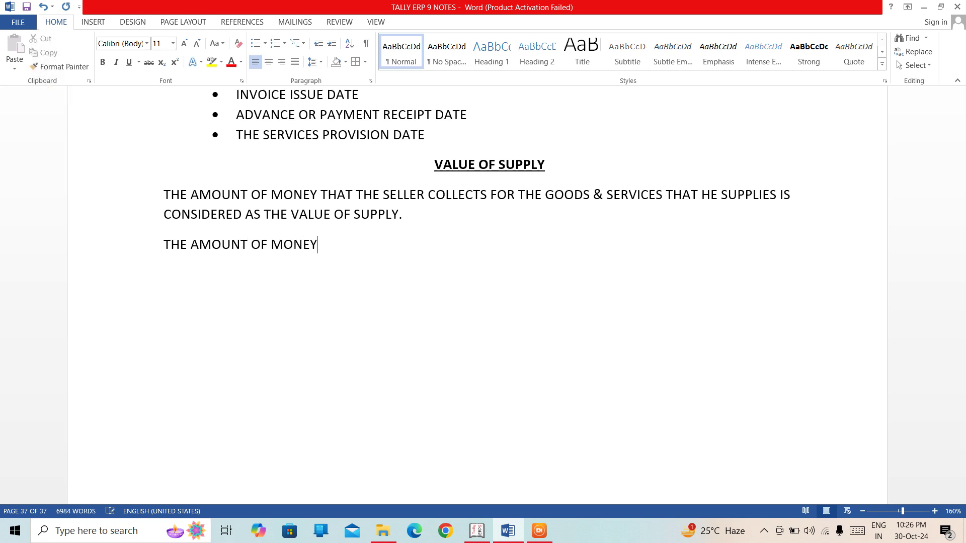
text( THAT A SELLER)
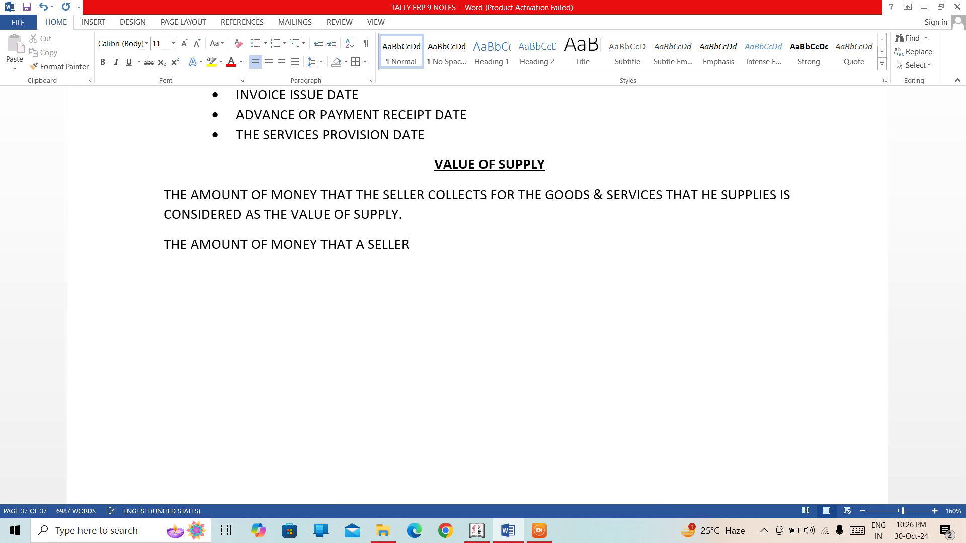
text( COLLCTS FROM THE)
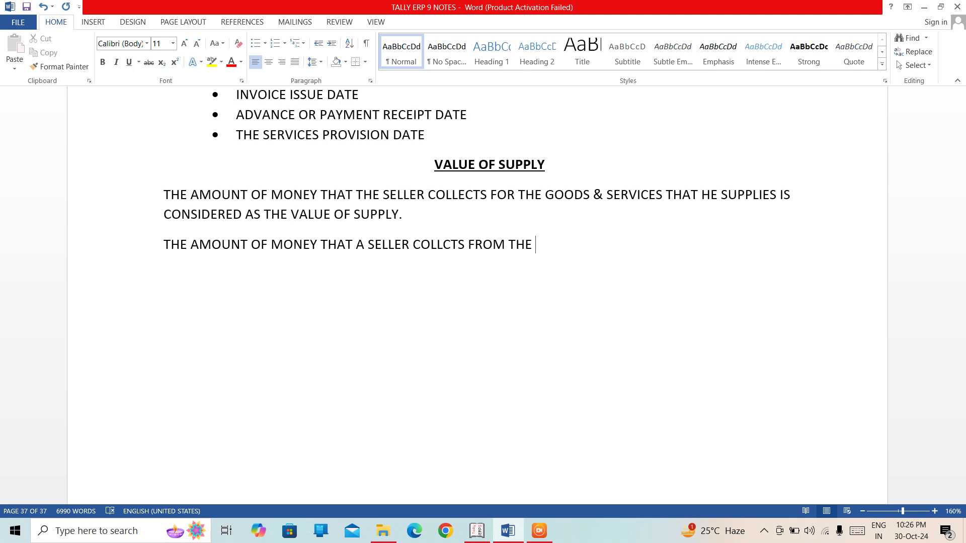
text(BUYER= S)
key(BackSpace)
text(VALUE)
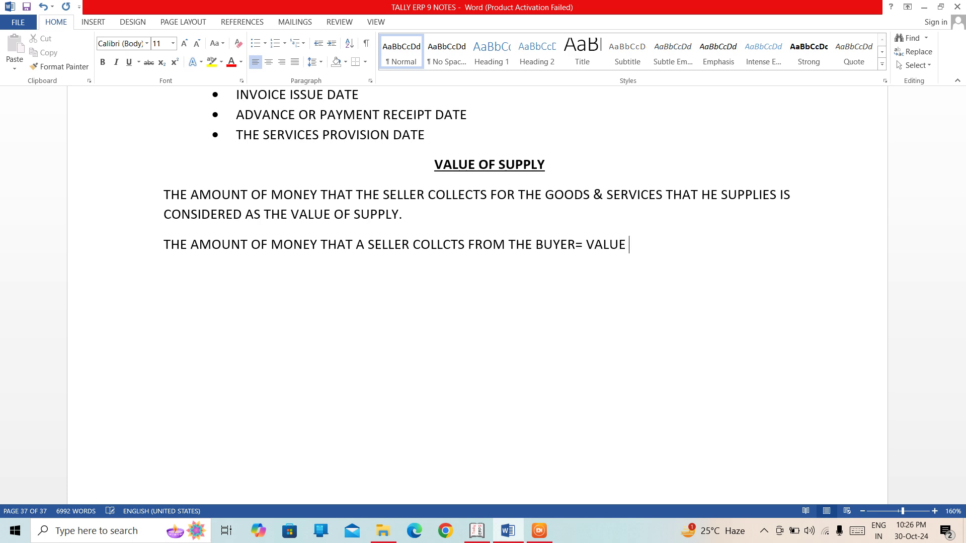
text( OF SUPPLY)
Start a worked example with the unindented lines "SALE PRICE= 100" and "DISCOUNT= 10"
key(BackSpace)
key(BackSpace)
key(BackSpace)
text(SALE)
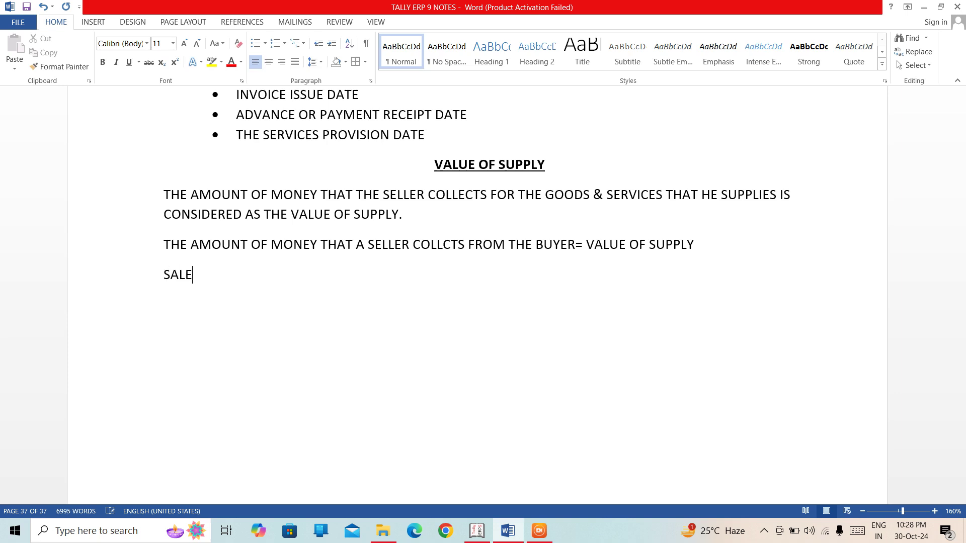
text( PRICE= 100)
key(Return)
key(BackSpace)
text(DISCOUN)
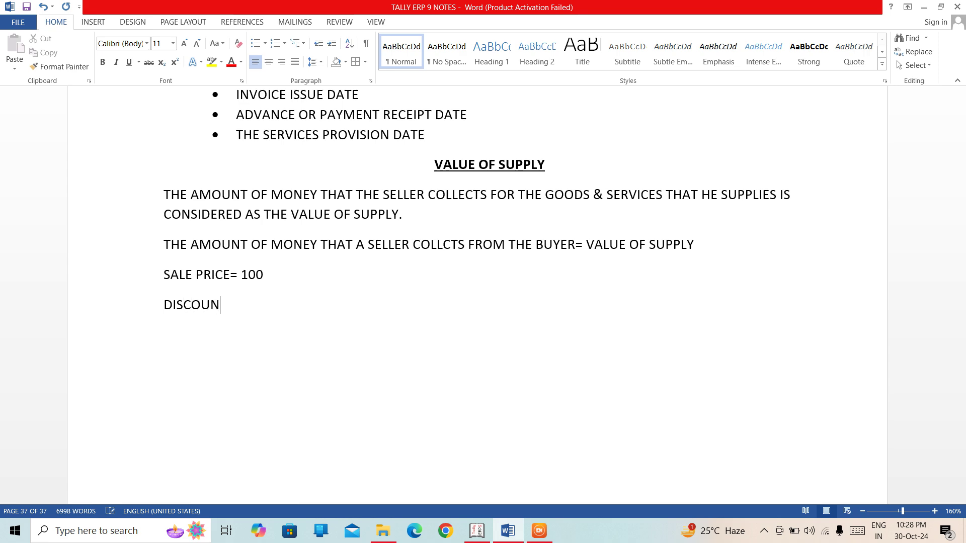
text(T= 10)
Add the unindented line "TAXES (BEFORE GST)= 5" below the discount line of the example
key(Return)
key(BackSpace)
key(BackSpace)
key(BackSpace)
key(BackSpace)
key(BackSpace)
key(BackSpace)
key(BackSpace)
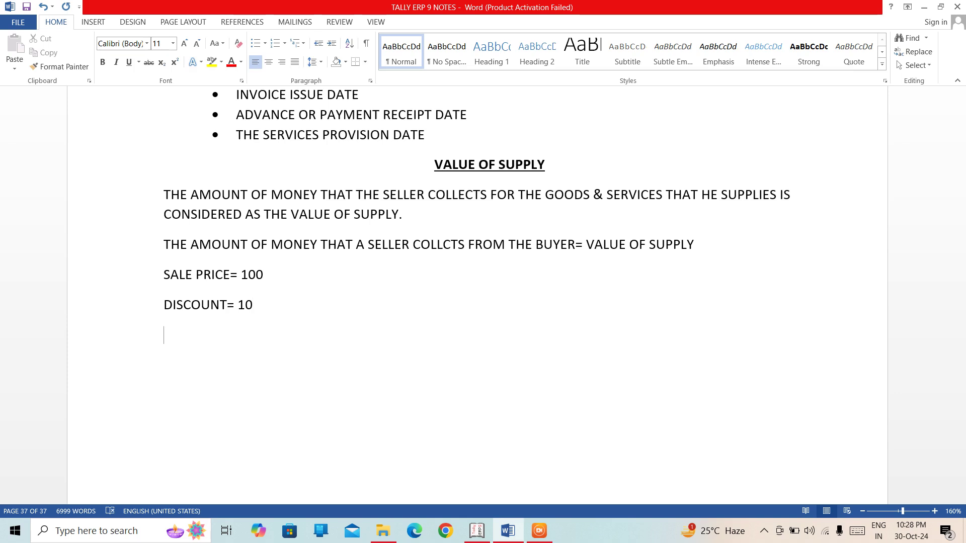
text(TAXES )
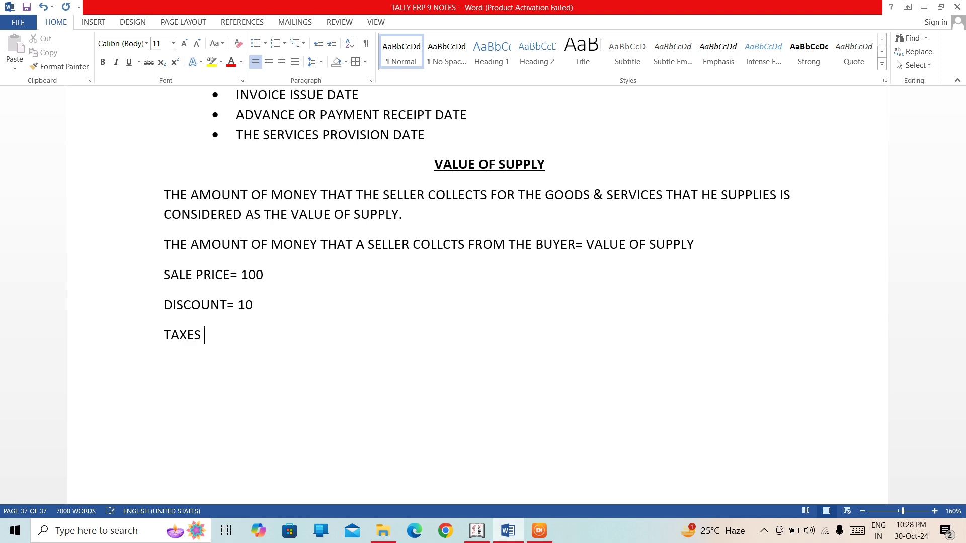
text((BEFORE GST)
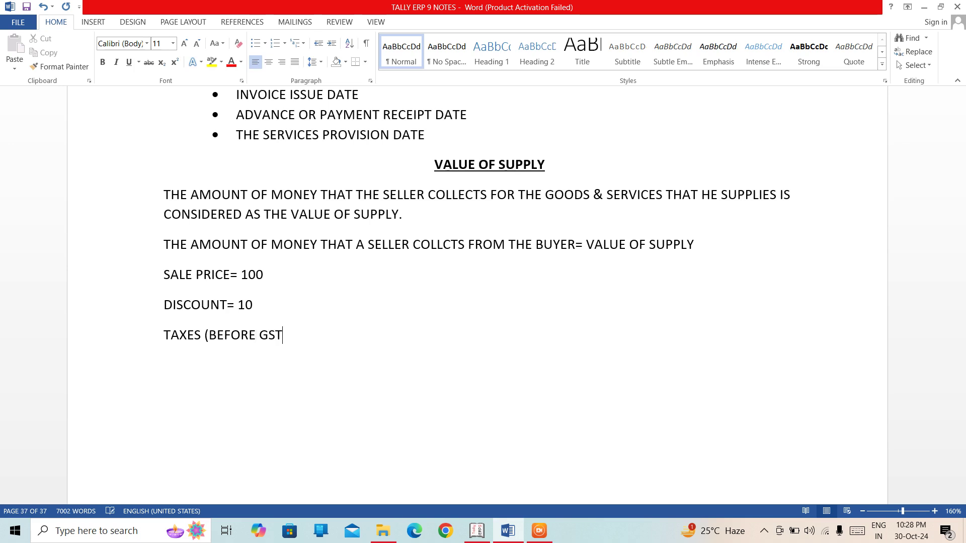
text()= 5 )
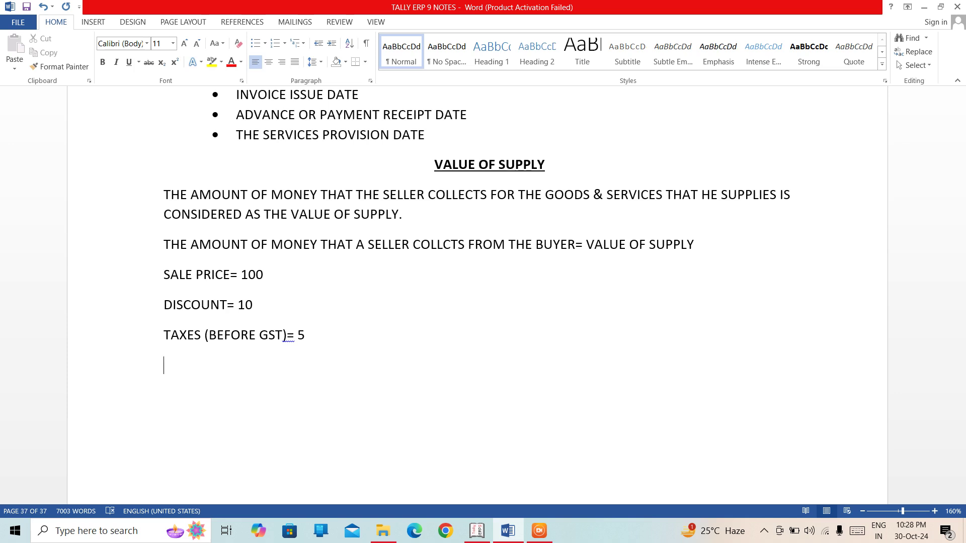
Add the example's calculation line "VALUE OF SUPPLY= 100-10+5 = 95" below the taxes line
text(VALUE OF SUSPP)
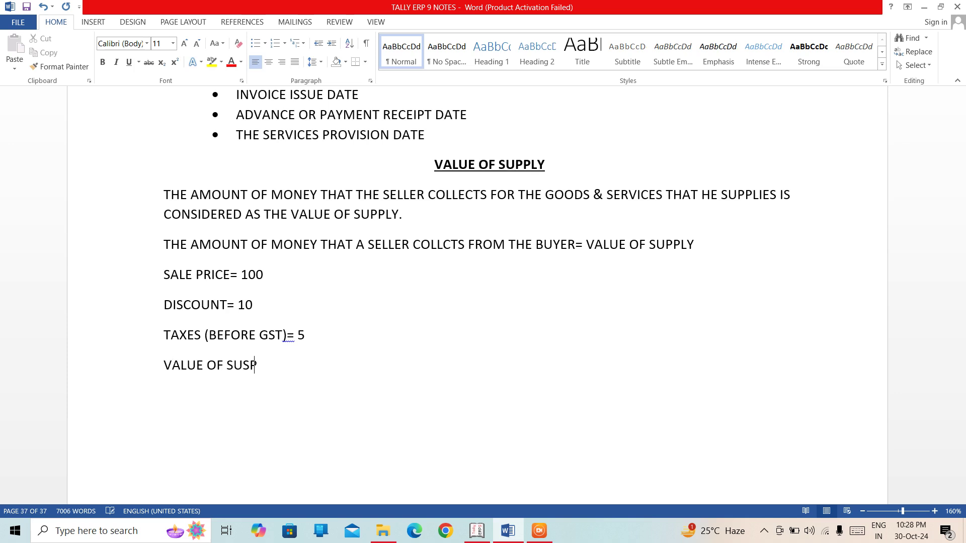
key(BackSpace)
key(BackSpace)
key(BackSpace)
text(PPLY= 100-10)
text(+5)
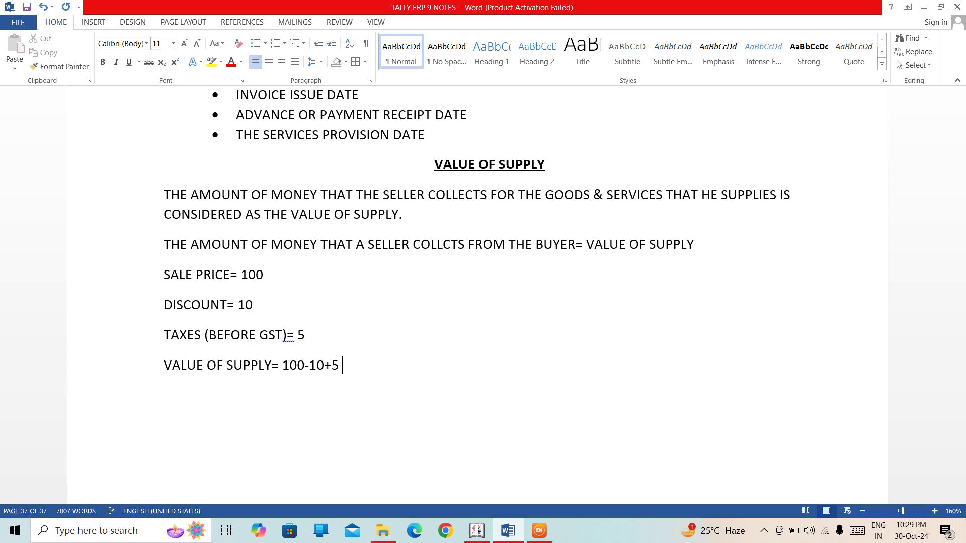
text(= 95)
Add the unindented line "GST LIABILITY WILL BE CALCULTED ON RS.95" below the value of supply calculation
key(Return)
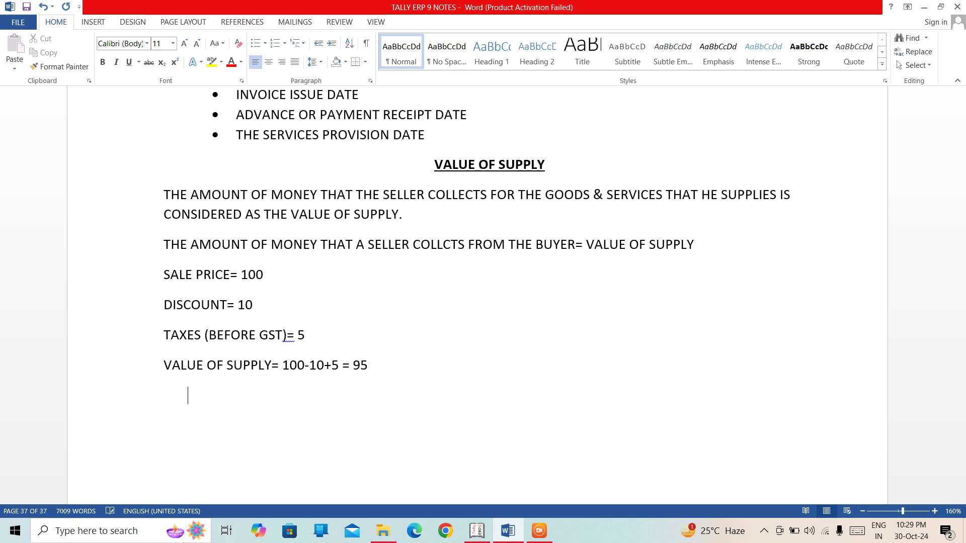
text(GS)
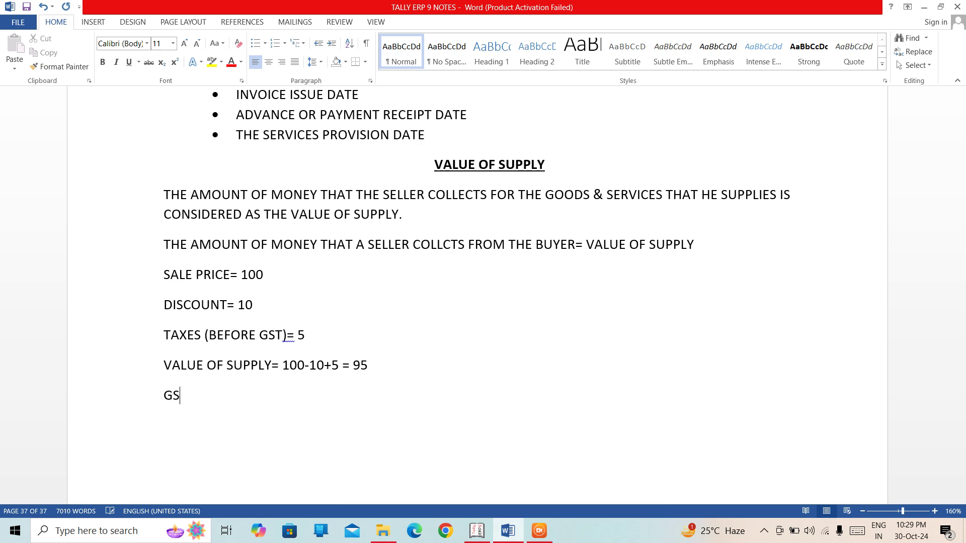
text(T LIABILITY WILL BE C)
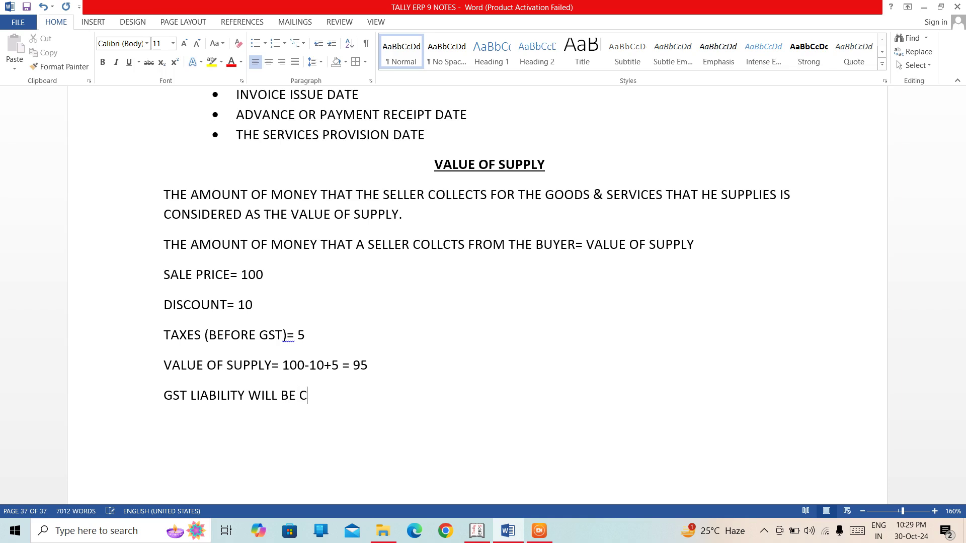
text(ALCULTED ON RS/)
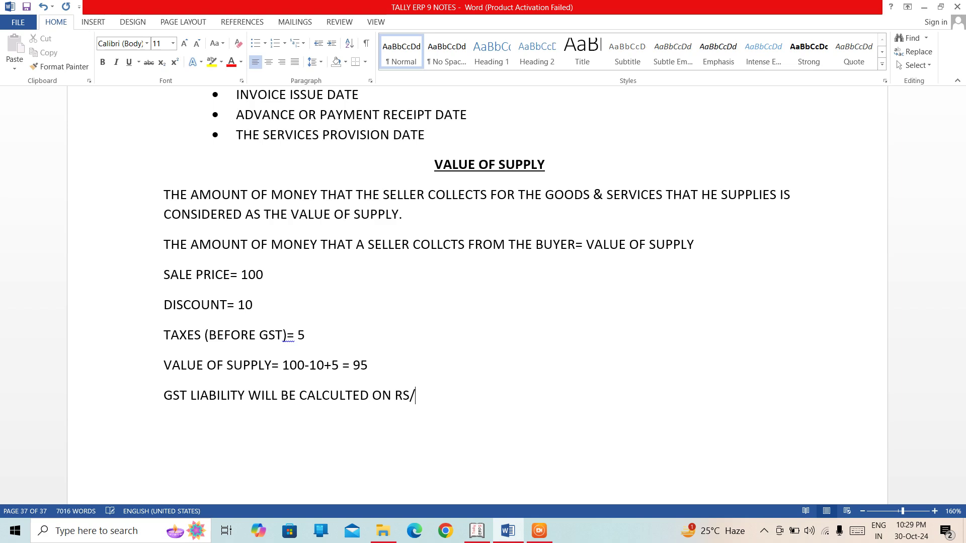
key(BackSpace)
text(.95)
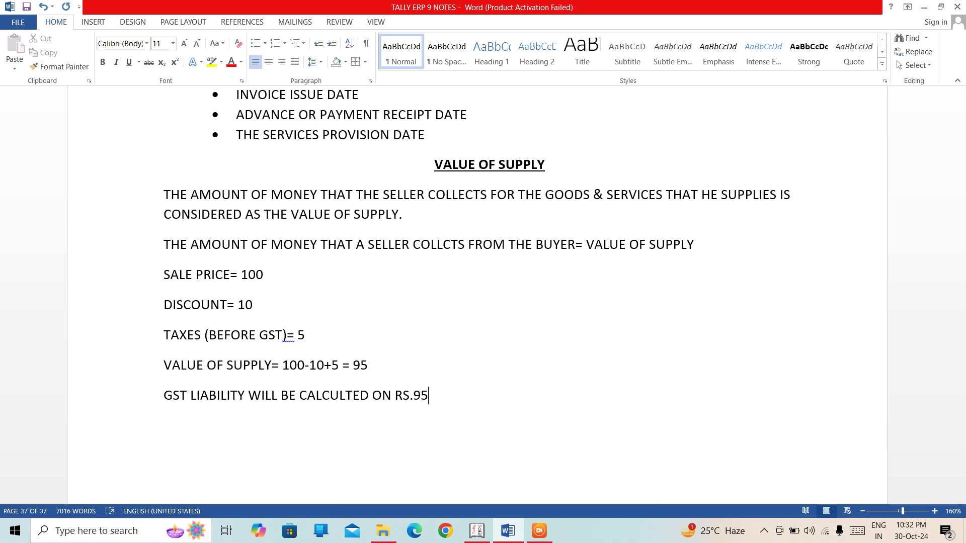
Add the unindented line "VALUE OF SUPPLY SHOULD BE DETERMINED IN INR" below the GST liability line
key(Return)
text(F)
key(BackSpace)
text(VALUE )
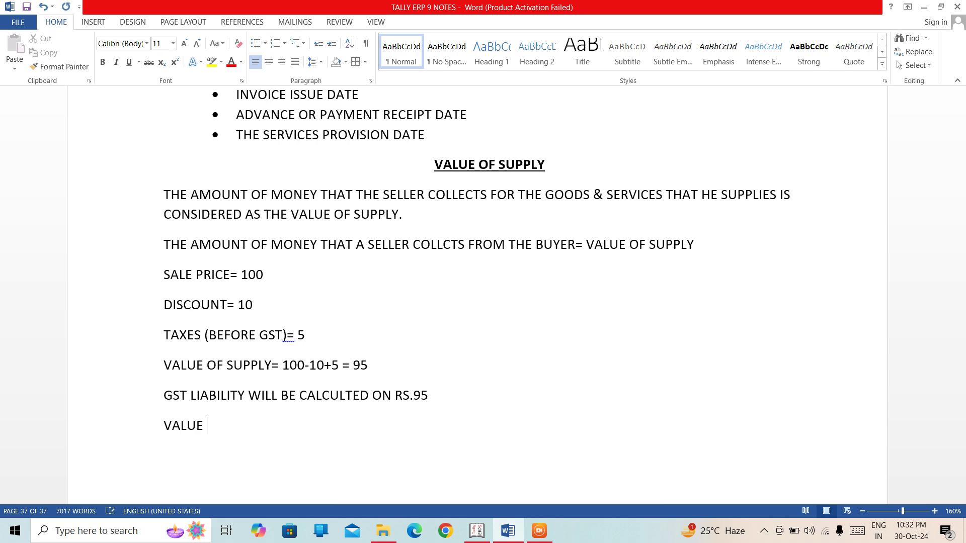
text(OF SUPPLY )
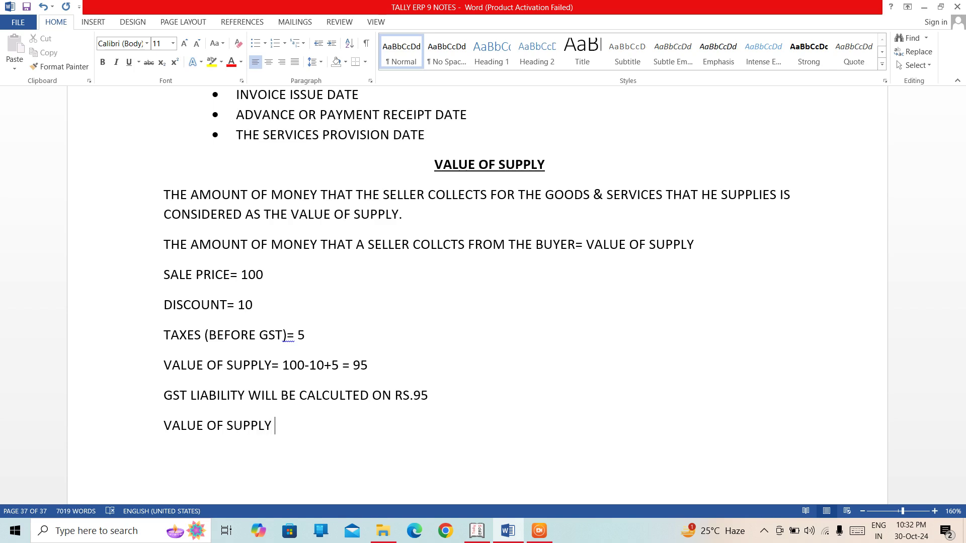
text(SHOULD BE DE)
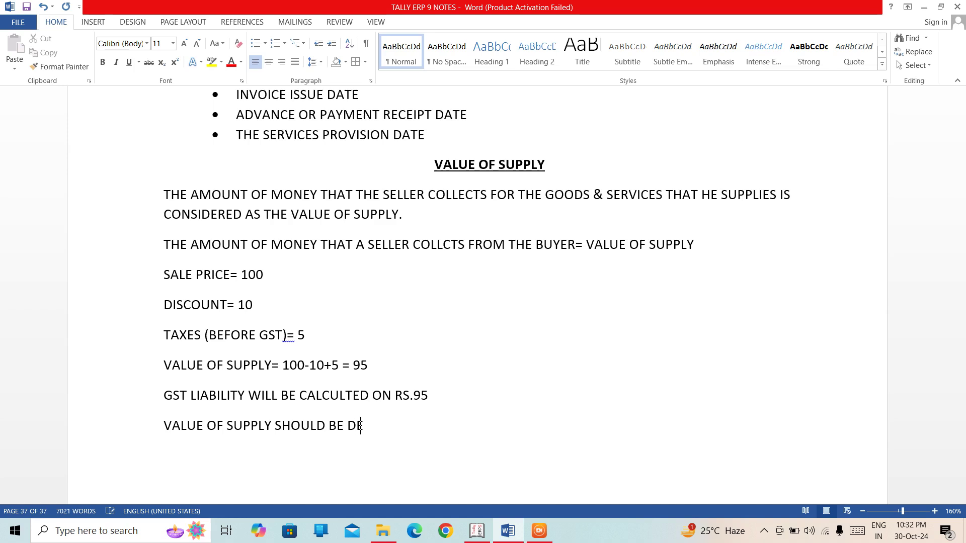
text(TERMINED)
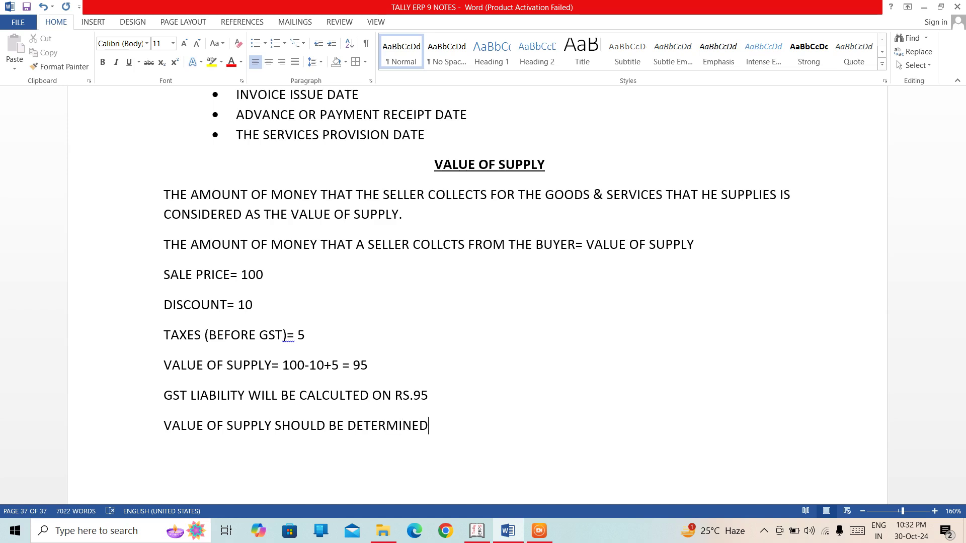
text( IN )
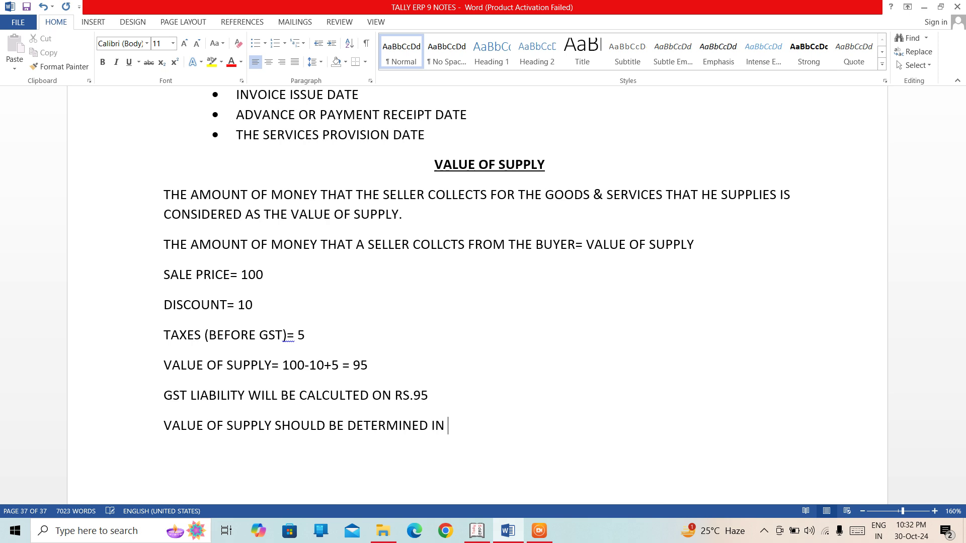
text(INR)
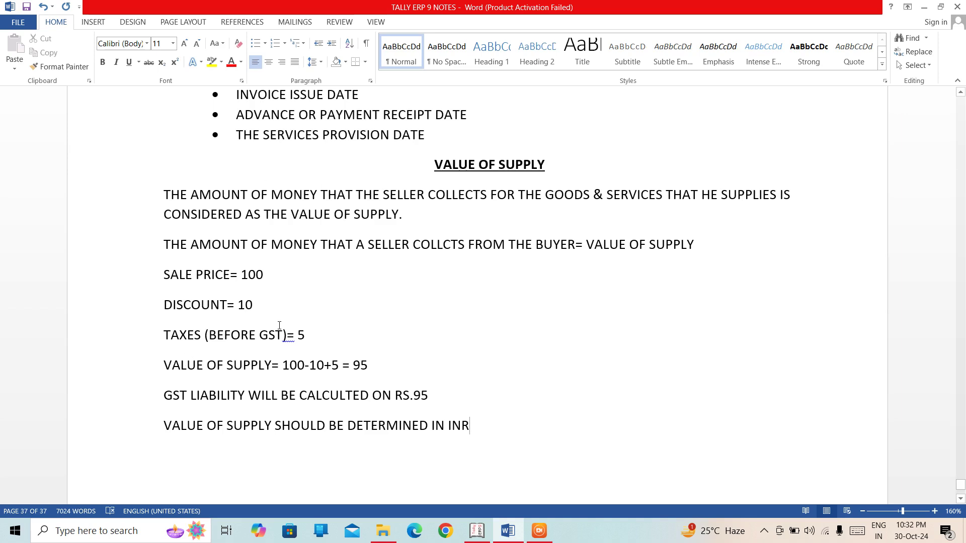
Insert a space before the equals sign in the "TAXES (BEFORE GST)" line of the example
double_click(289, 366)
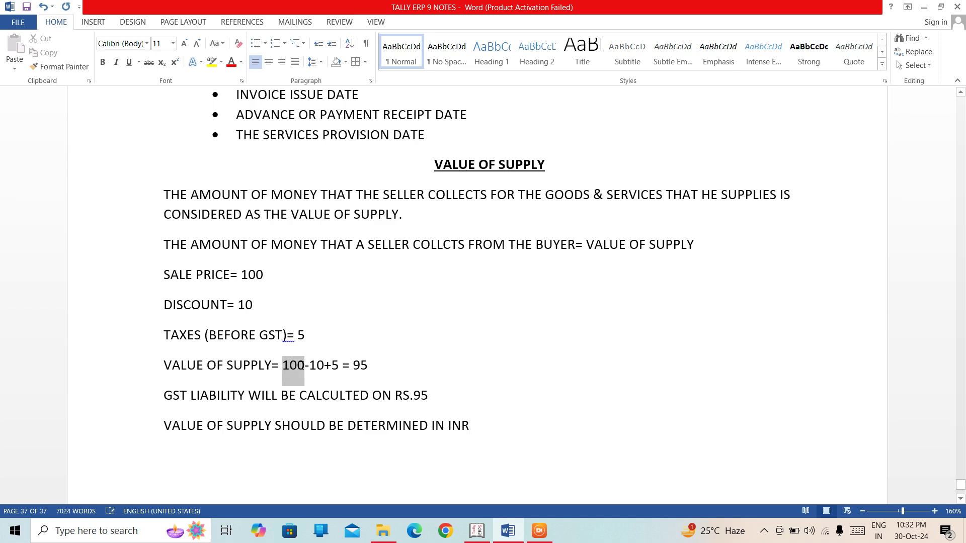
double_click(310, 364)
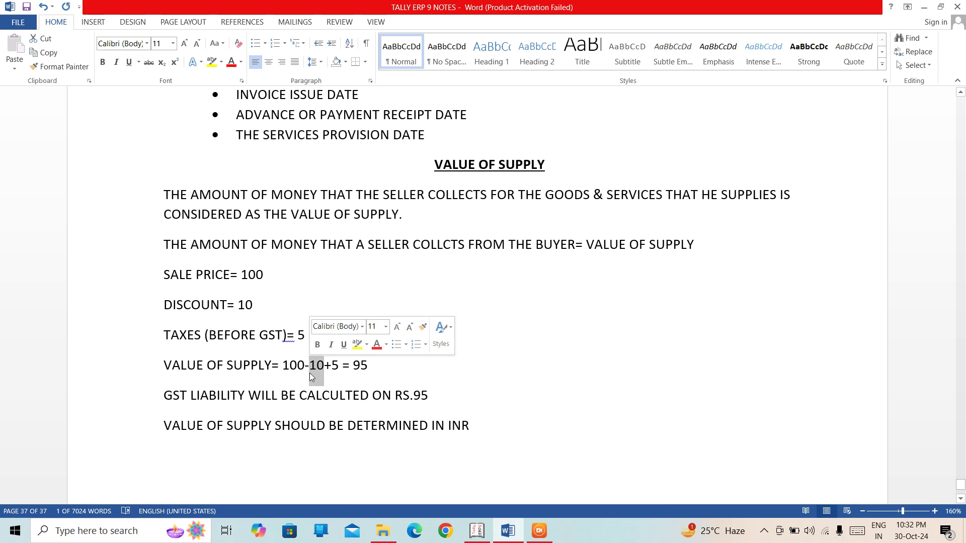
click(287, 336)
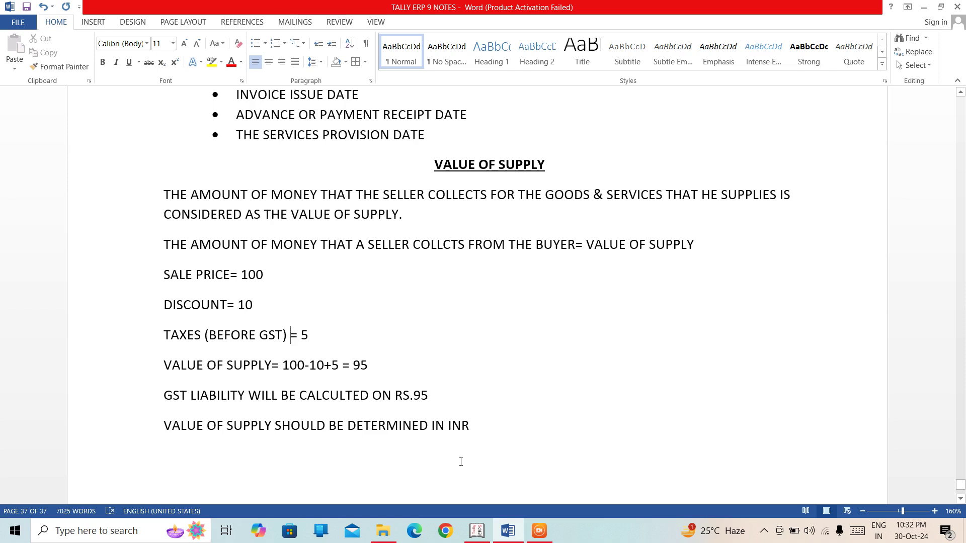
click(487, 433)
Make the amount 95 in the GST liability line bold and switch to Tally.ERP 9
double_click(420, 394)
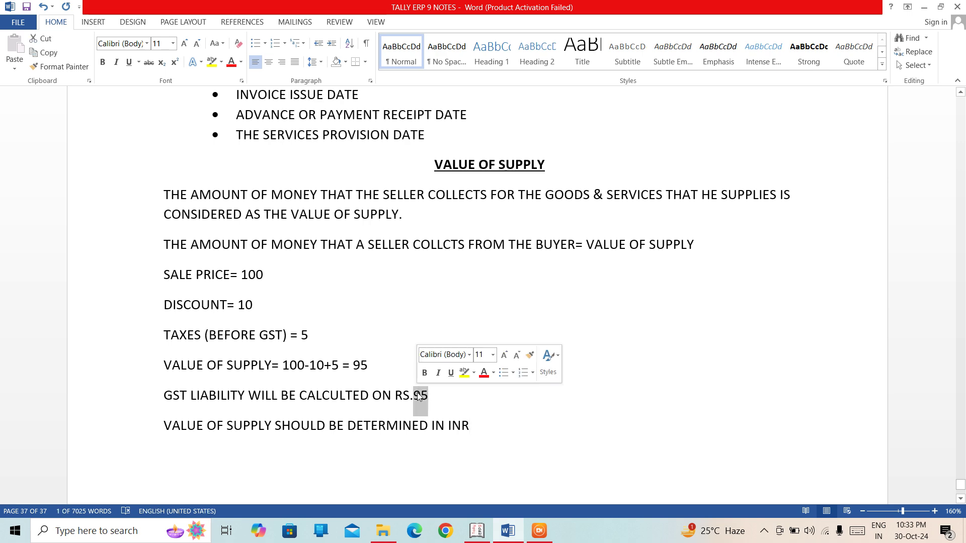
key(ctrl+b)
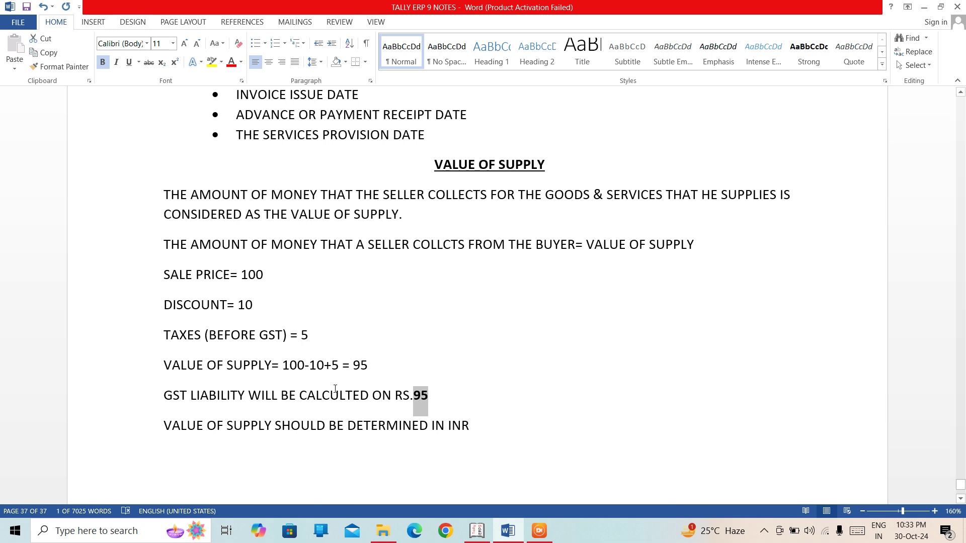
click(477, 537)
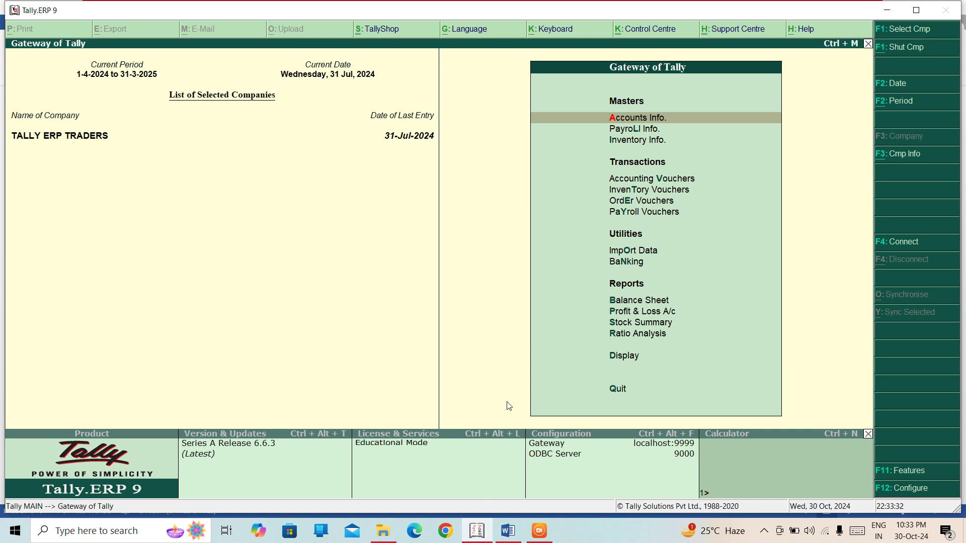